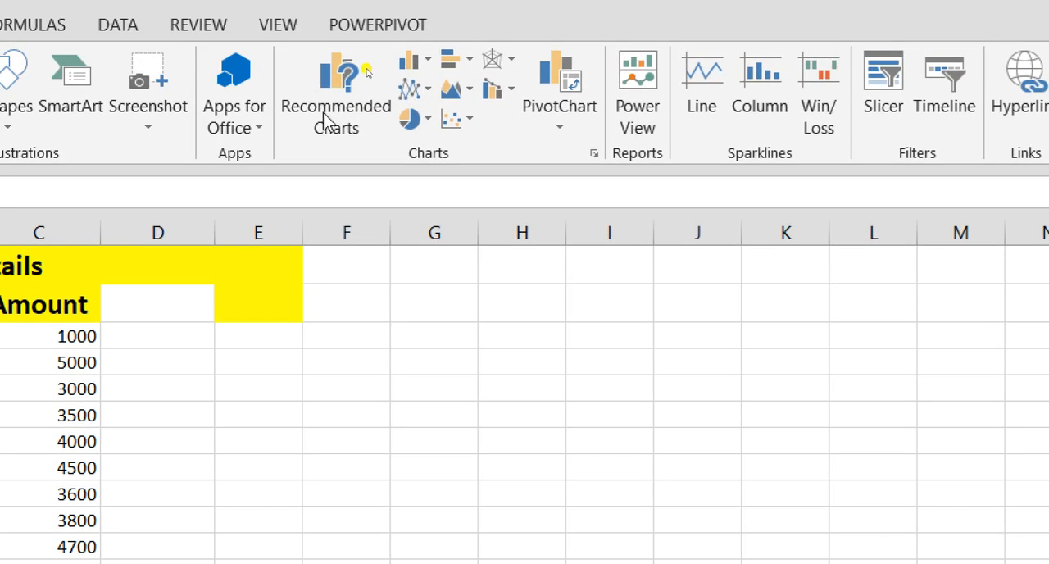
{"action": "left_click", "coordinate": [426, 69]}
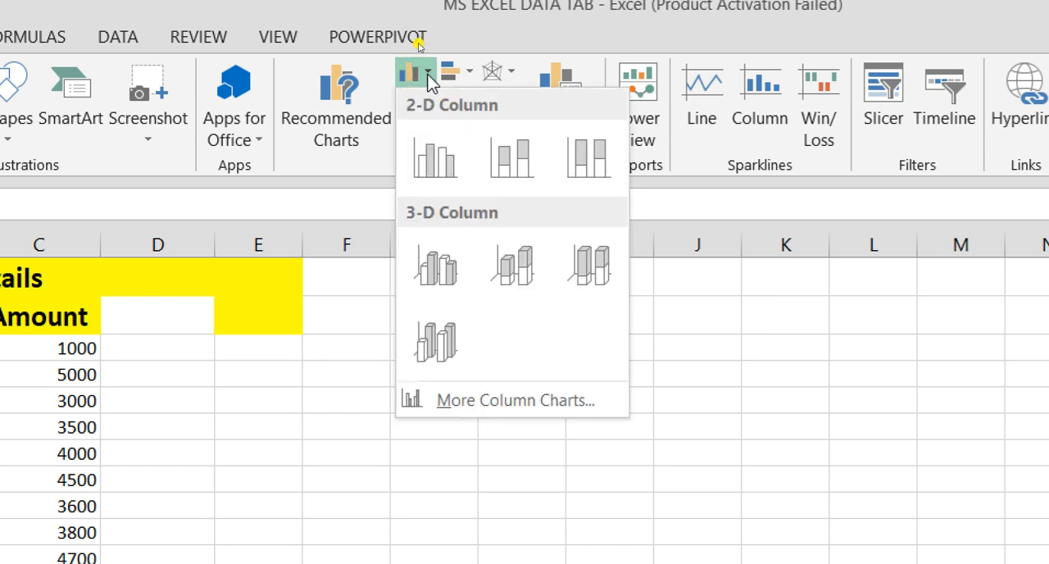
{"action": "left_click", "coordinate": [469, 73]}
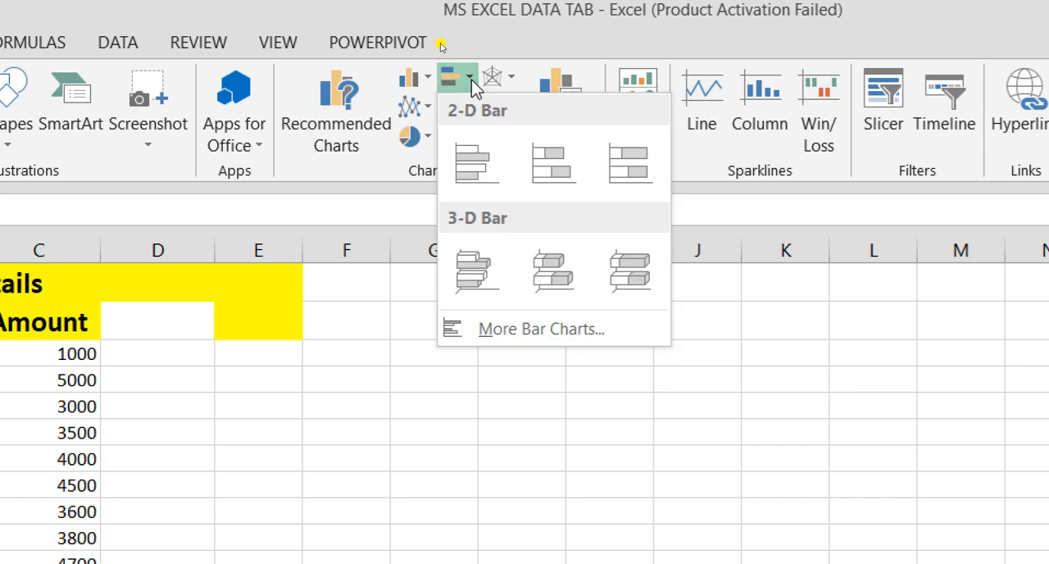
{"action": "left_click", "coordinate": [413, 211]}
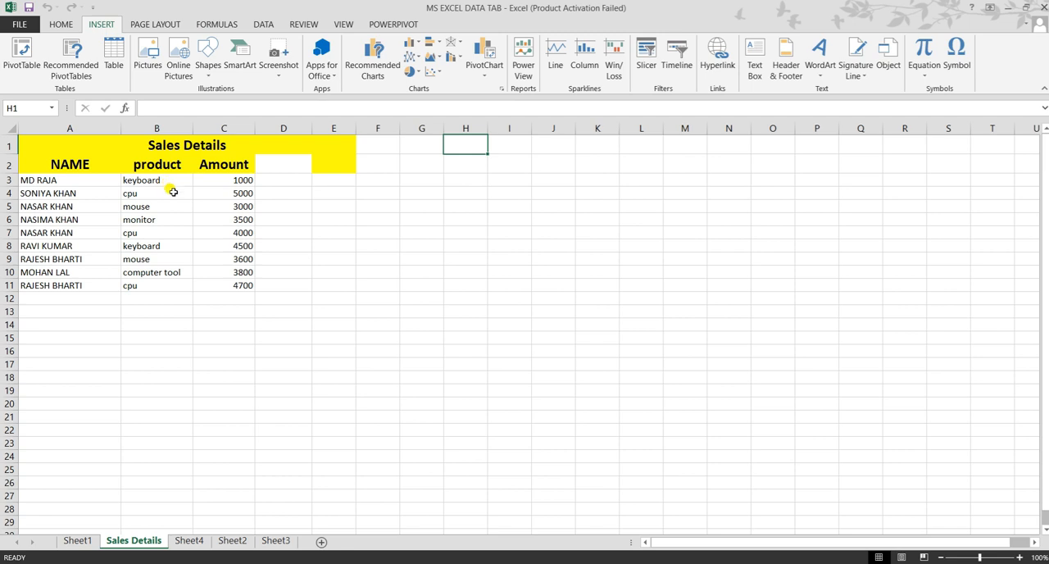
Step: Insert a 2-D clustered column chart from the Sales Details range A1:E11 and place it beside the Amount column
{"action": "scroll", "coordinate": [368, 499], "scroll_direction": "up", "scroll_amount": 4}
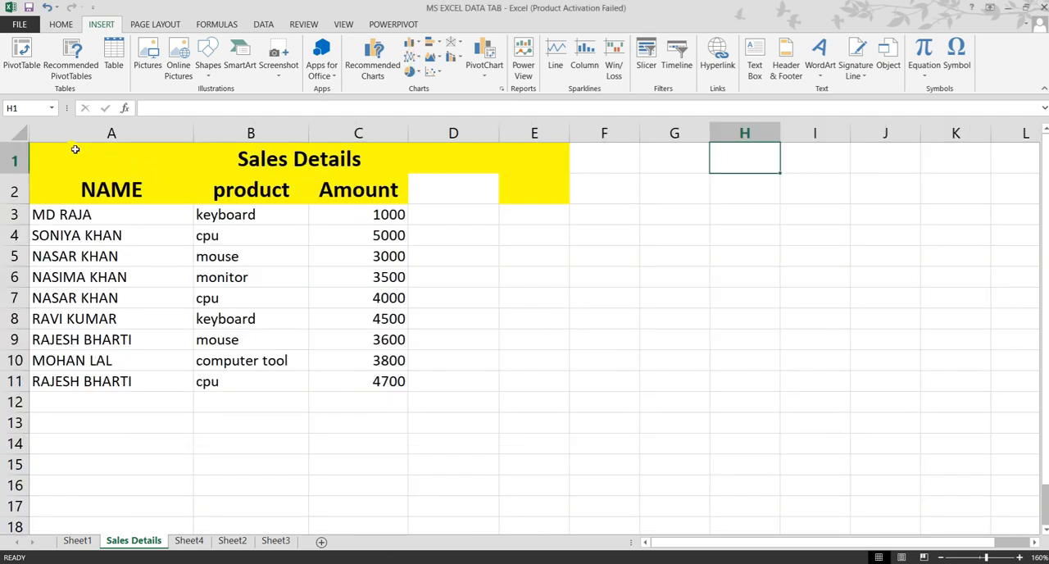
{"action": "left_click_drag", "start_coordinate": [75, 149], "coordinate": [99, 379]}
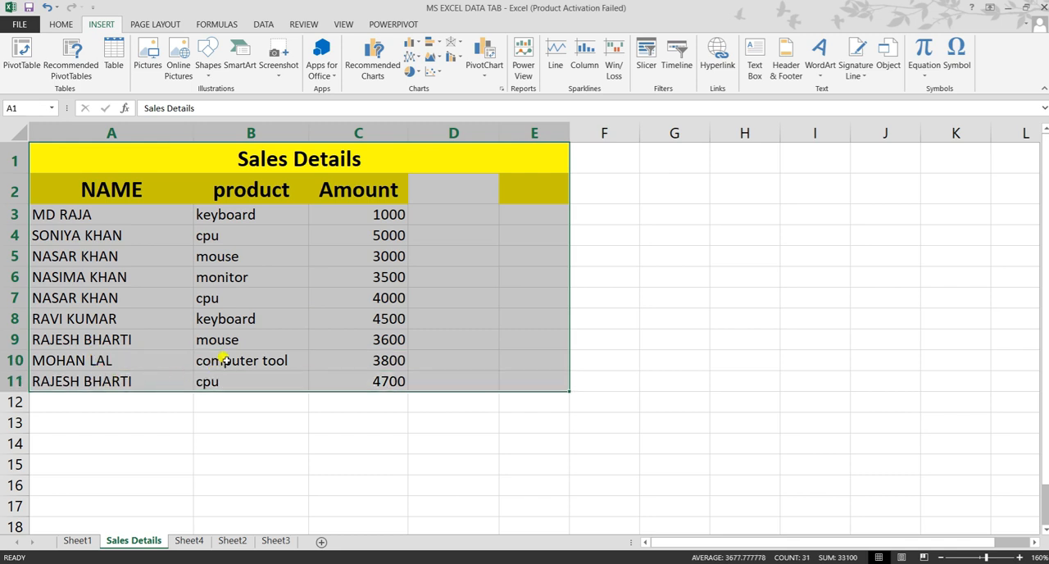
{"action": "left_click", "coordinate": [411, 46]}
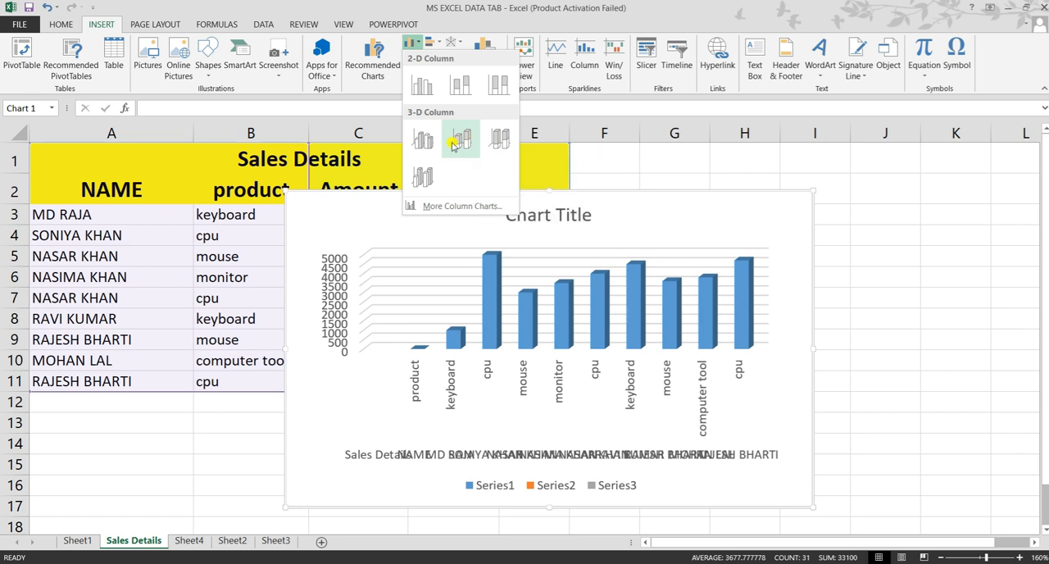
{"action": "left_click", "coordinate": [422, 85]}
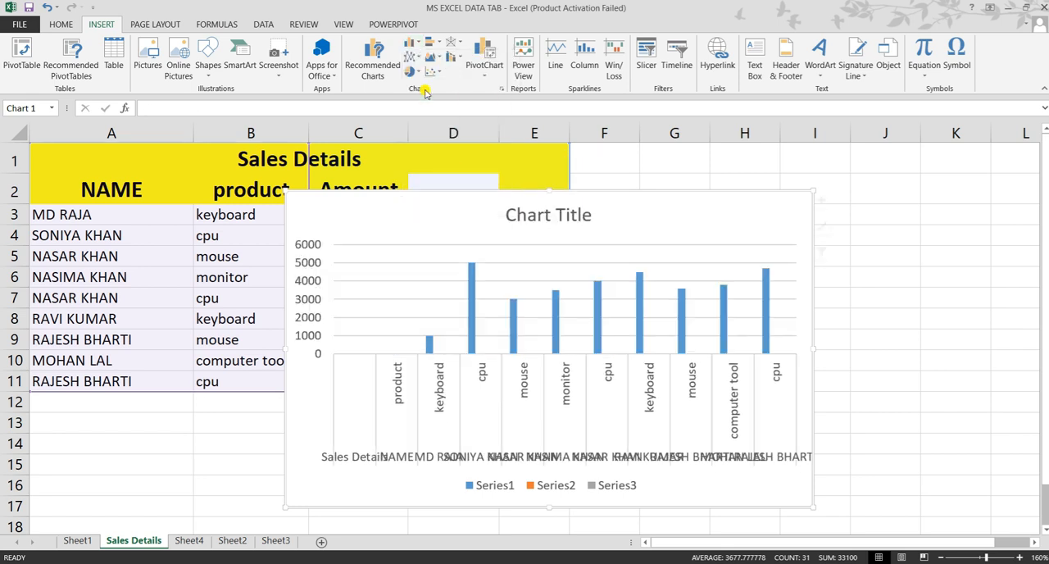
{"action": "left_click_drag", "start_coordinate": [431, 206], "coordinate": [625, 155]}
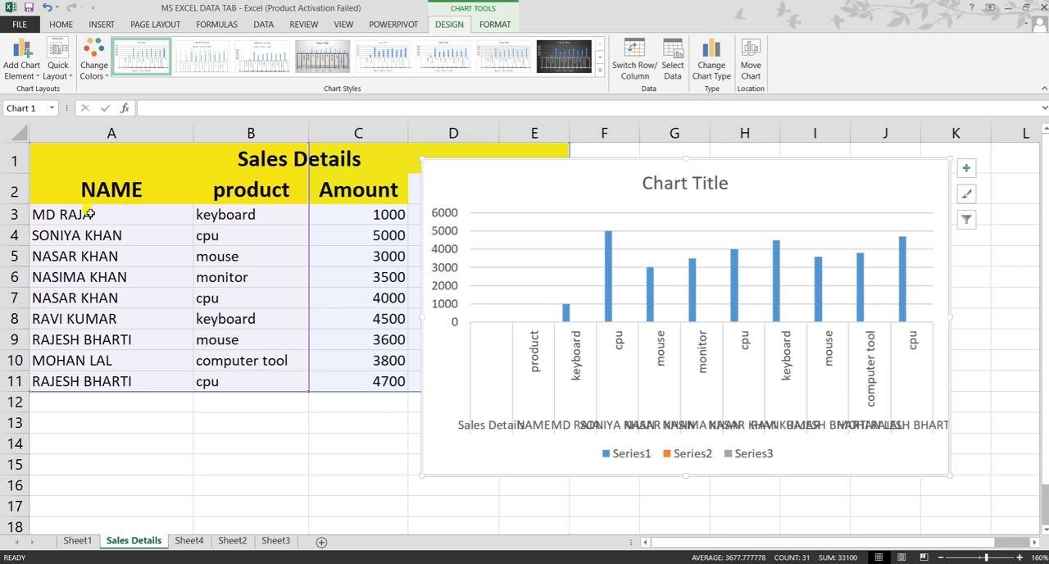
Step: Examine the name, product and amount entries in rows 3 to 11 and compare them with the chart's columns and axes
{"action": "left_click_drag", "start_coordinate": [89, 211], "coordinate": [91, 381]}
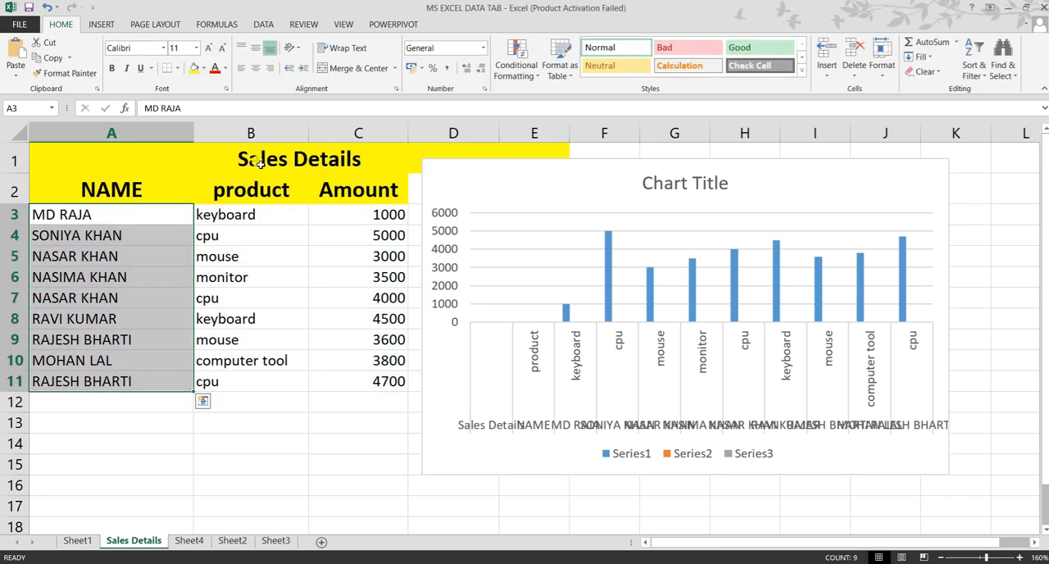
{"action": "left_click", "coordinate": [274, 214]}
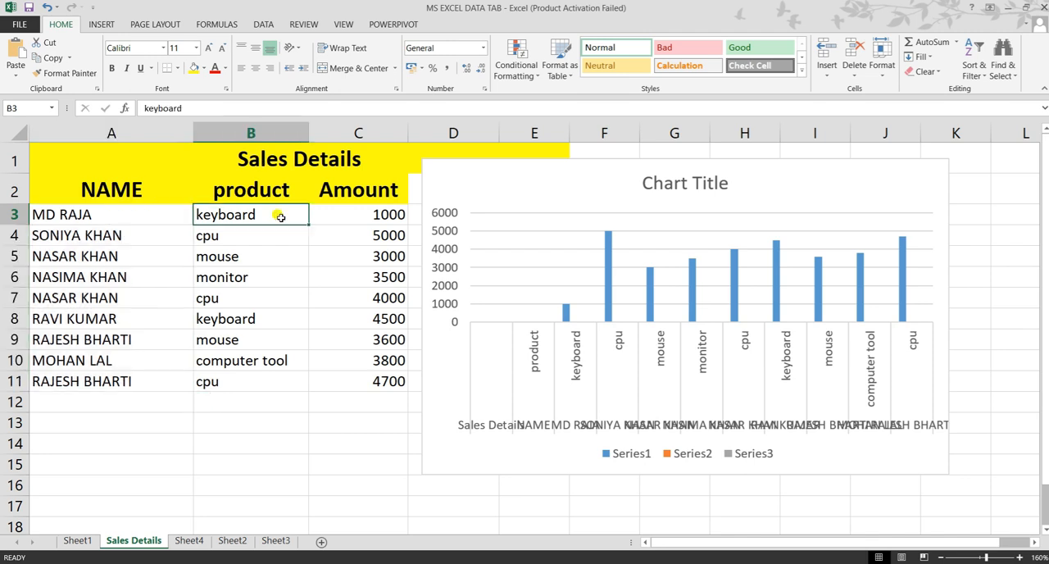
{"action": "left_click_drag", "start_coordinate": [272, 219], "coordinate": [265, 380]}
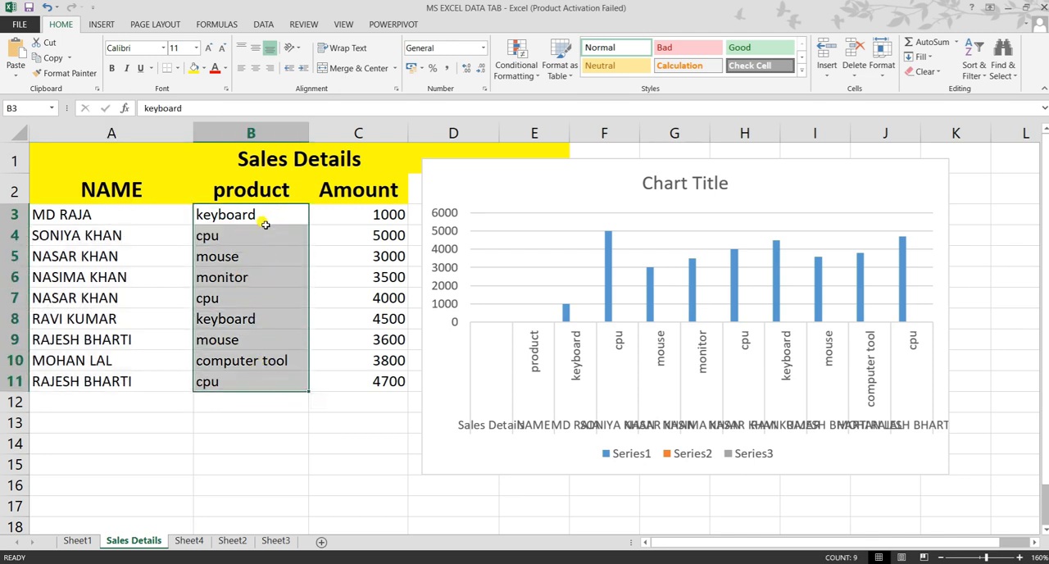
{"action": "left_click", "coordinate": [351, 214]}
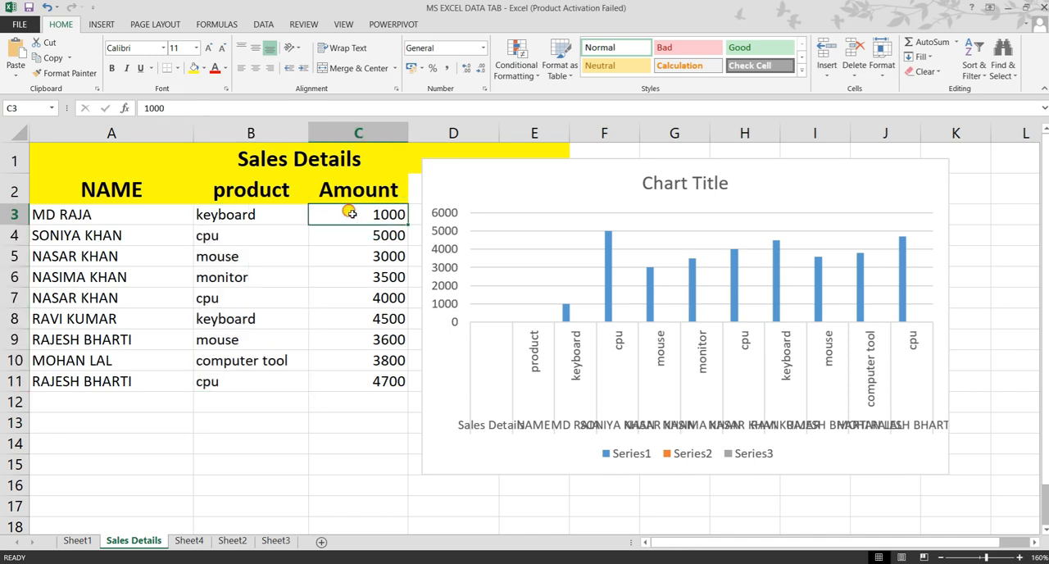
{"action": "left_click_drag", "start_coordinate": [350, 214], "coordinate": [364, 380]}
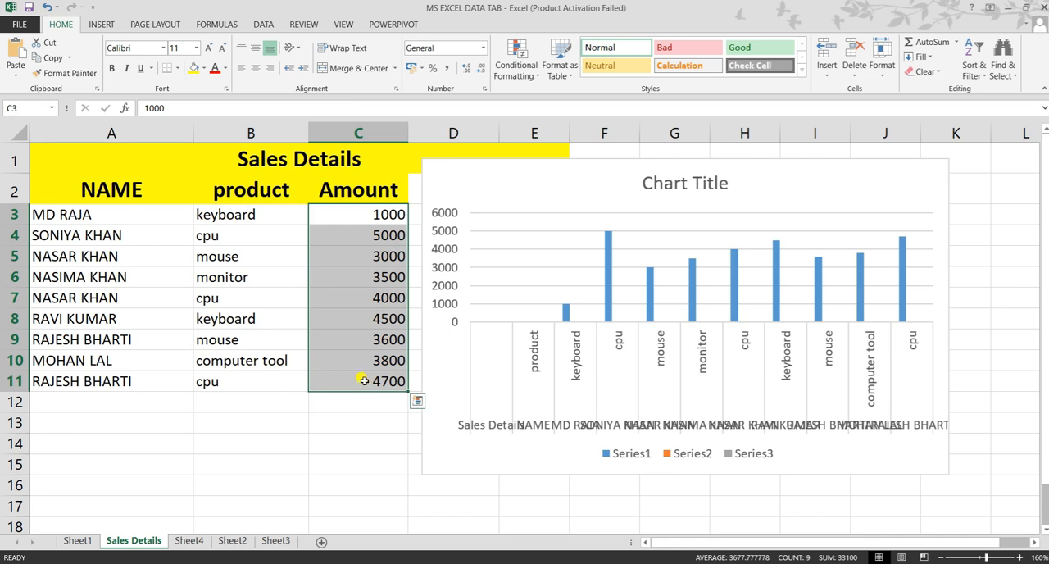
{"action": "left_click", "coordinate": [298, 215]}
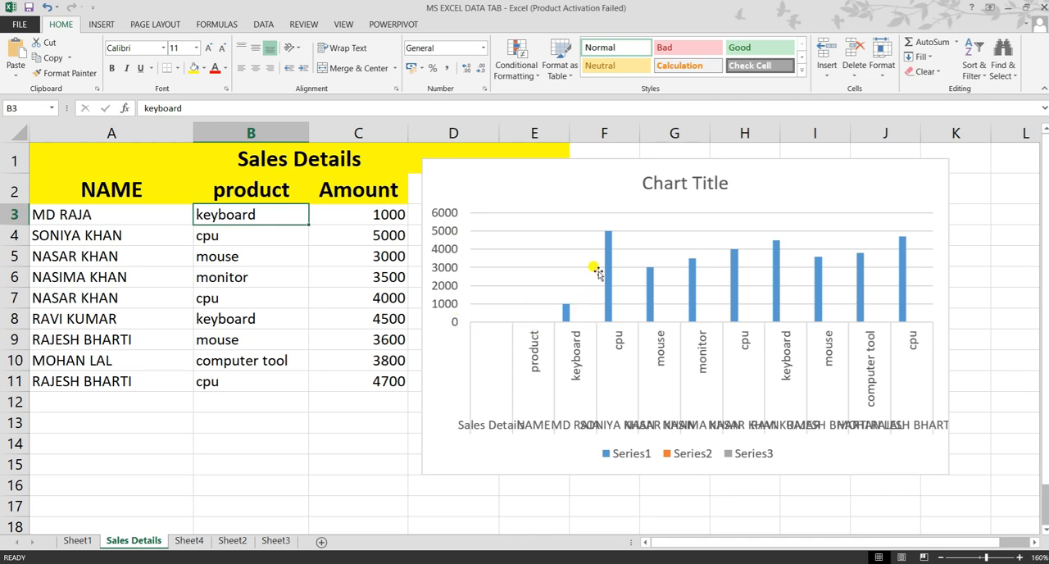
{"action": "mouse_move", "coordinate": [606, 322]}
{"action": "left_click", "coordinate": [254, 238]}
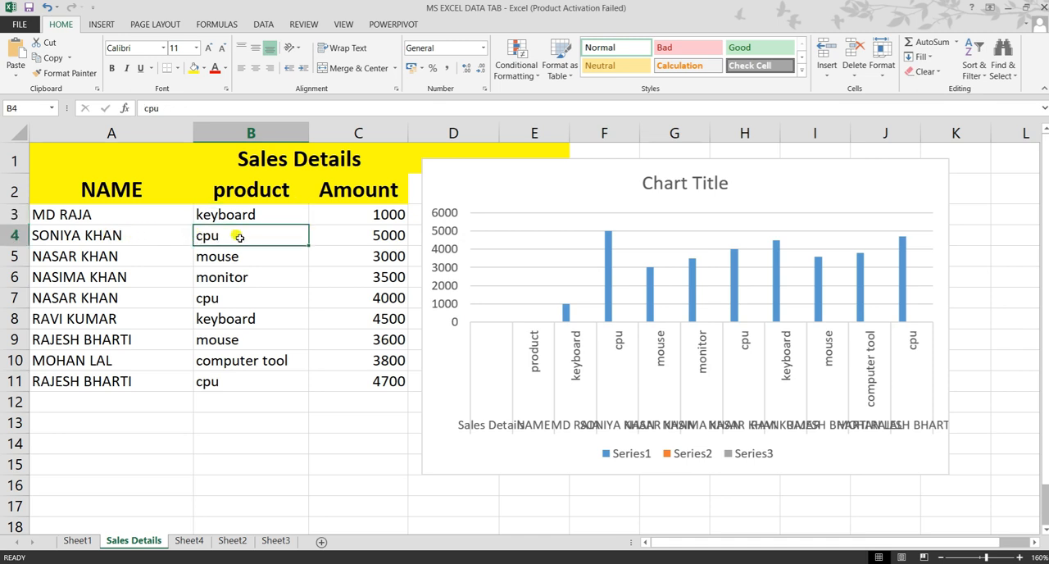
{"action": "double_click", "coordinate": [353, 236]}
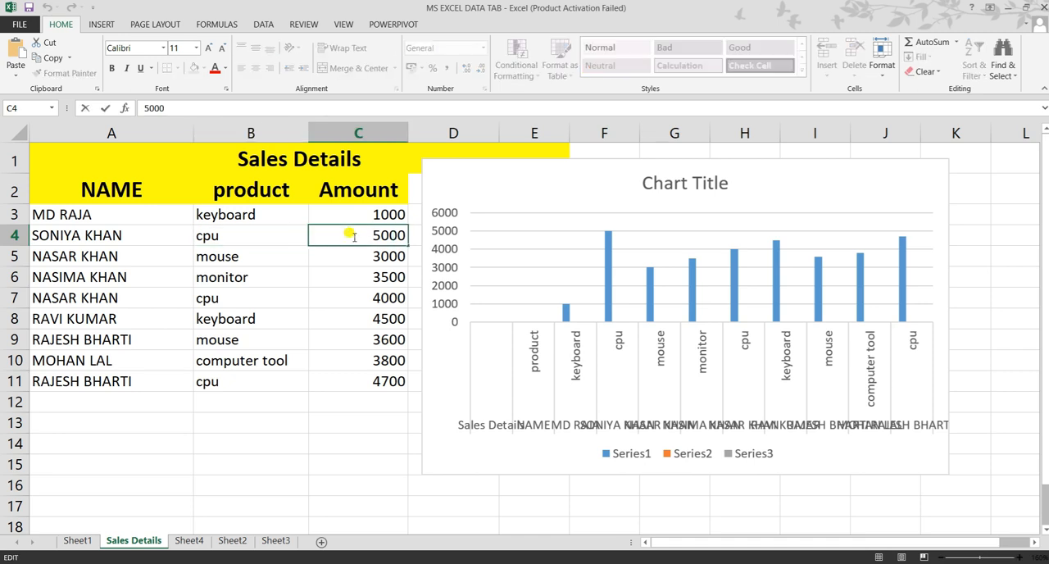
{"action": "left_click", "coordinate": [609, 352]}
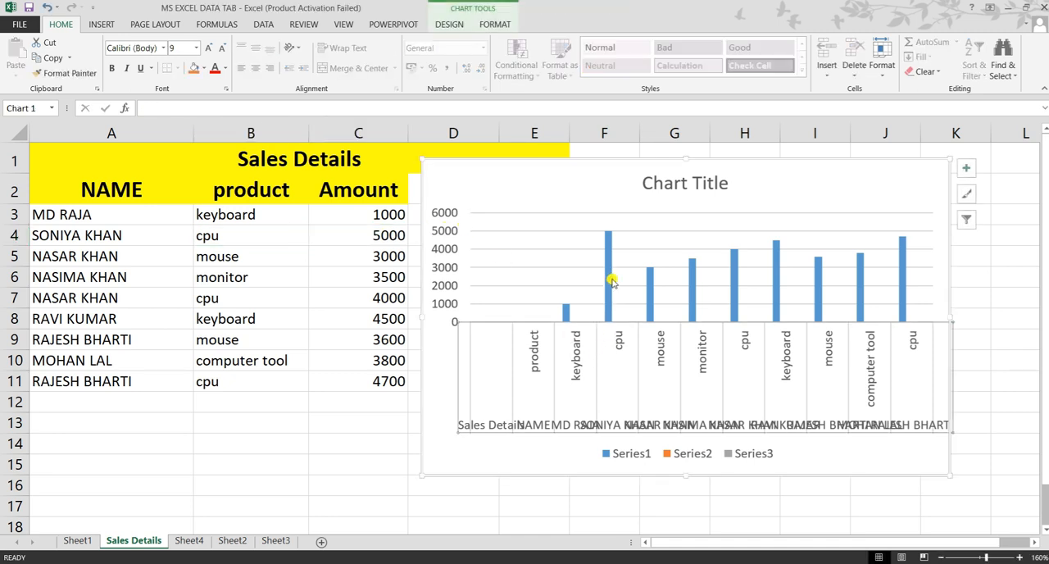
{"action": "mouse_move", "coordinate": [613, 255]}
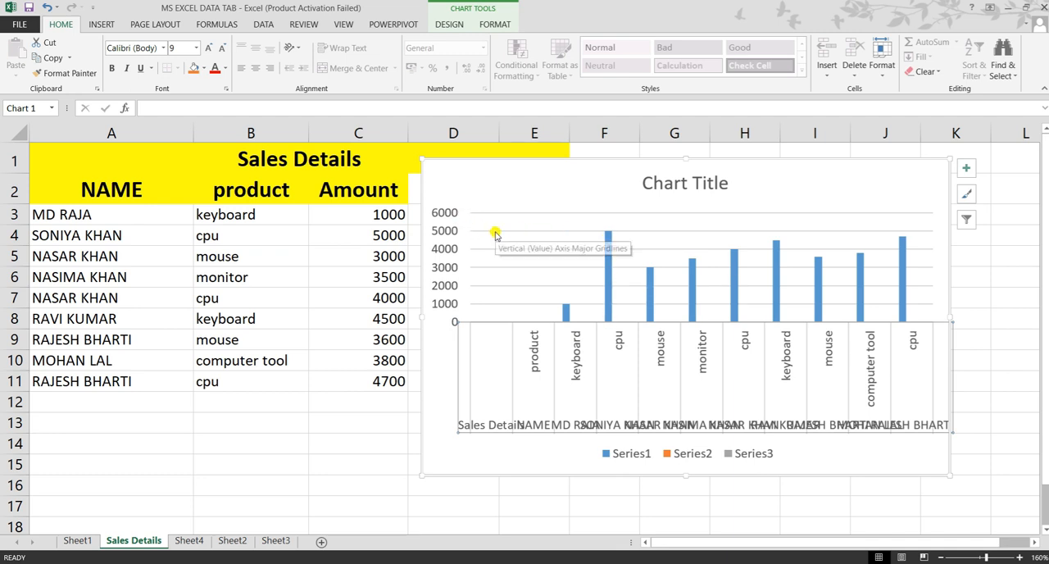
Step: Trace the cpu, mouse and monitor amounts to their column heights with temporary on-screen pen marks
{"action": "key", "text": "ctrl+2"}
{"action": "left_click_drag", "start_coordinate": [495, 232], "coordinate": [605, 232]}
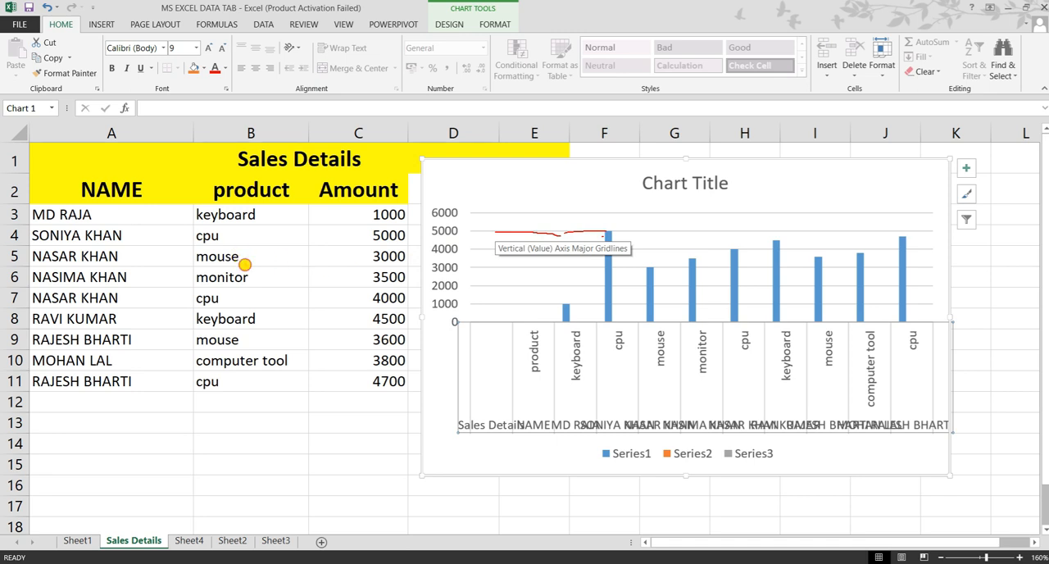
{"action": "left_click_drag", "start_coordinate": [245, 264], "coordinate": [295, 261]}
{"action": "left_click_drag", "start_coordinate": [349, 260], "coordinate": [390, 261]}
{"action": "left_click_drag", "start_coordinate": [644, 363], "coordinate": [655, 360]}
{"action": "left_click_drag", "start_coordinate": [480, 270], "coordinate": [647, 273]}
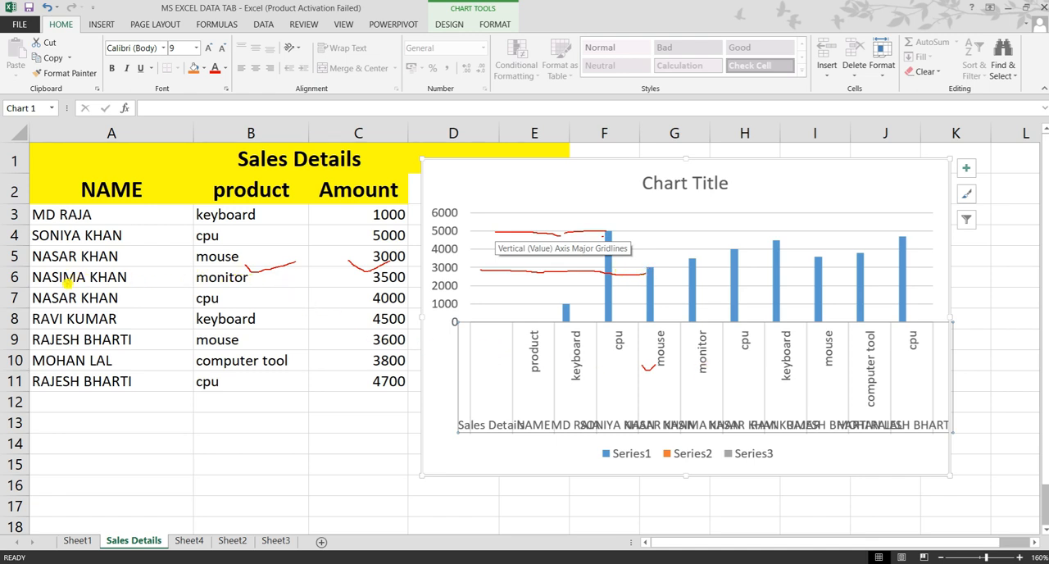
{"action": "left_click_drag", "start_coordinate": [201, 290], "coordinate": [259, 277]}
{"action": "left_click_drag", "start_coordinate": [363, 285], "coordinate": [390, 277]}
{"action": "left_click_drag", "start_coordinate": [431, 259], "coordinate": [455, 259]}
{"action": "left_click_drag", "start_coordinate": [451, 259], "coordinate": [690, 260]}
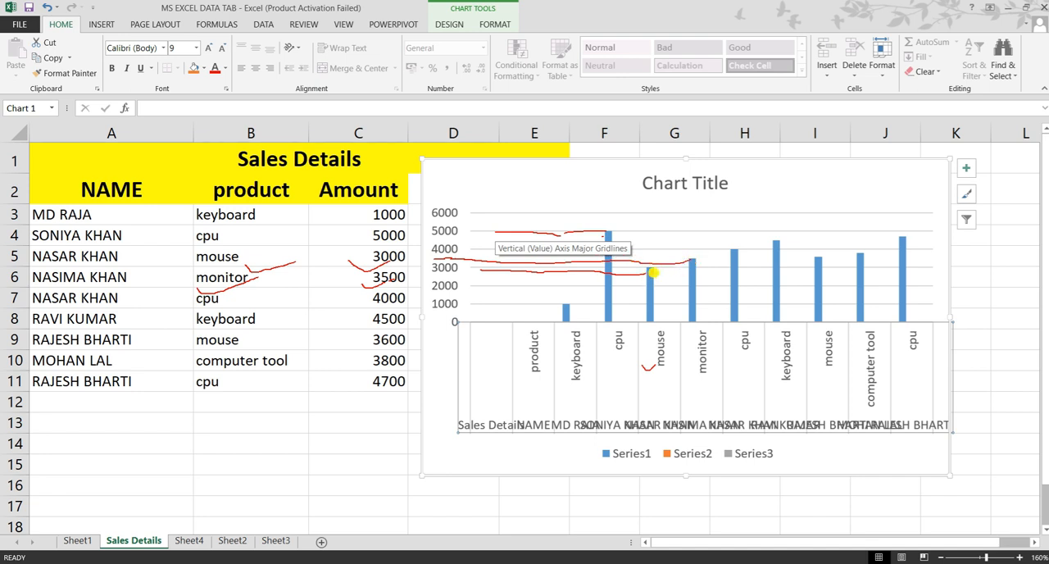
{"action": "key", "text": "Escape"}
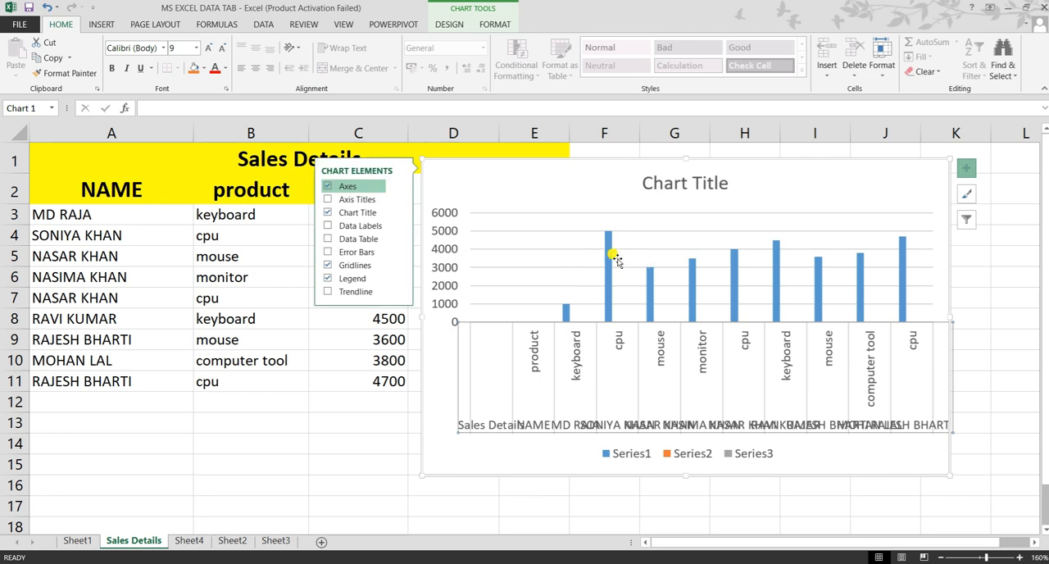
Step: Change the chart title to "sales chart" and close the title formatting options
{"action": "double_click", "coordinate": [705, 177]}
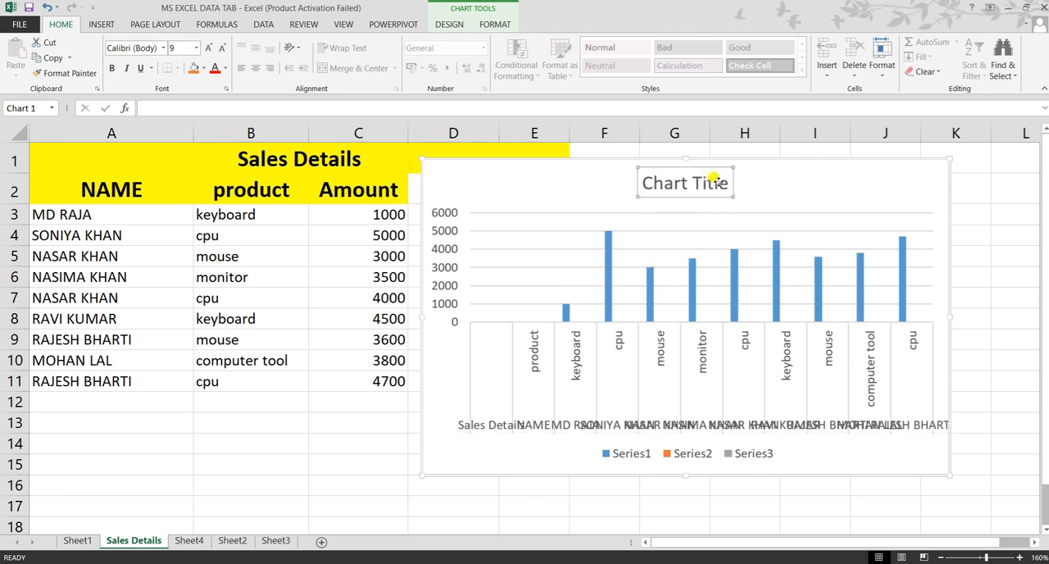
{"action": "left_click_drag", "start_coordinate": [692, 183], "coordinate": [648, 182]}
{"action": "left_click", "coordinate": [725, 183]}
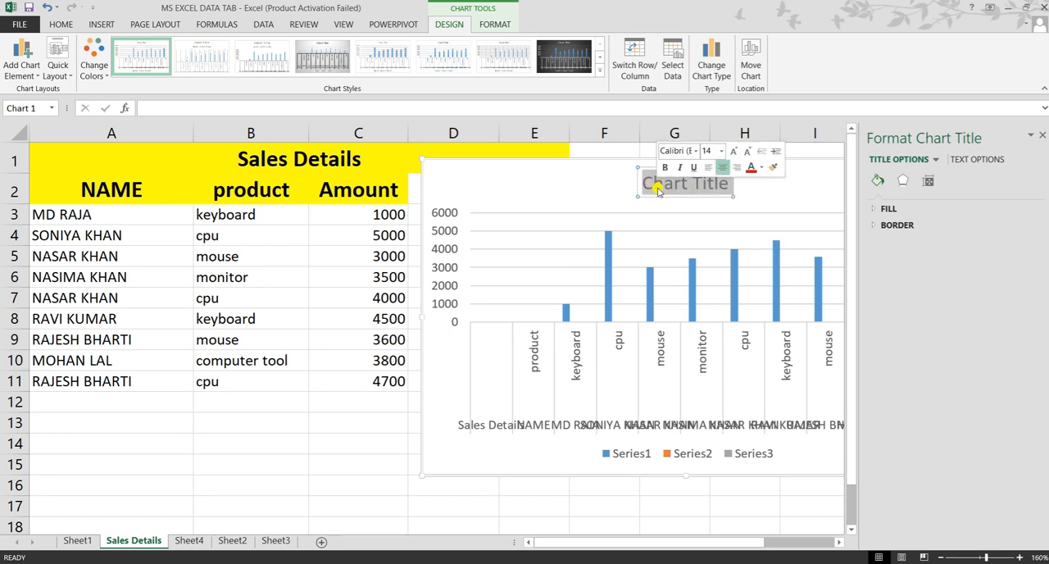
{"action": "key", "text": "BackSpace"}
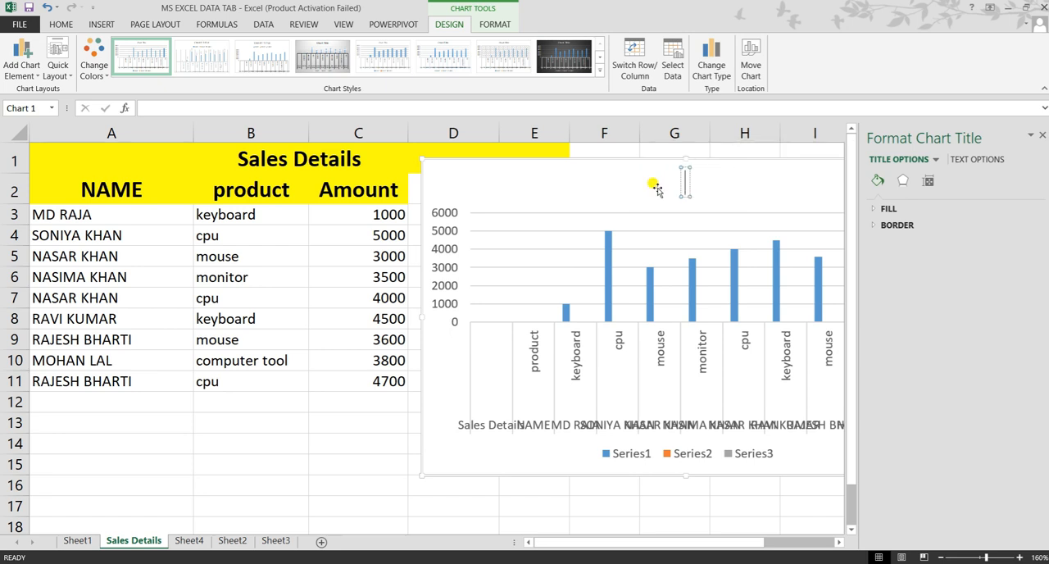
{"action": "type", "text": "sale"}
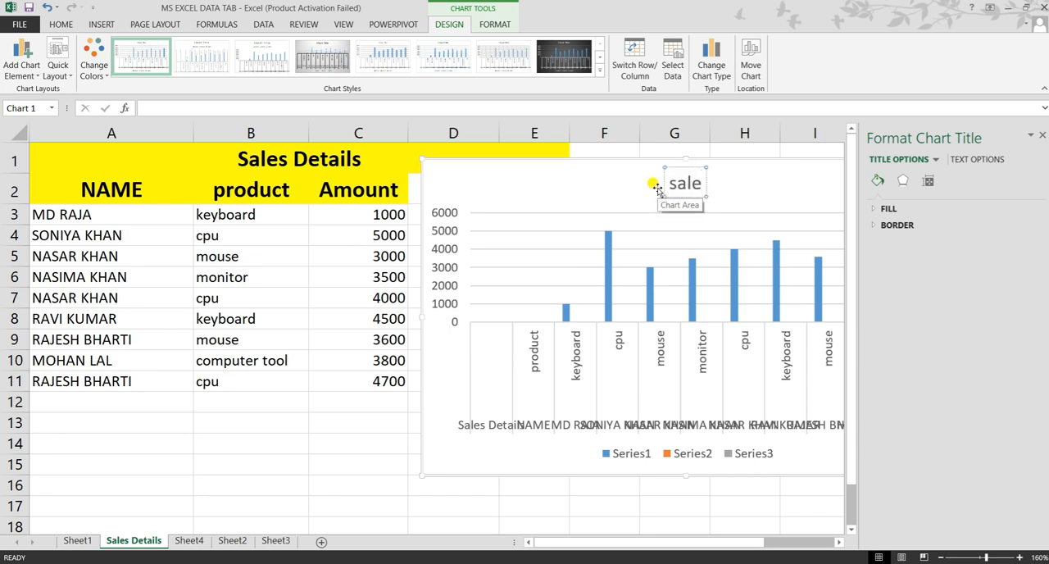
{"action": "type", "text": "s chart"}
{"action": "left_click", "coordinate": [771, 195]}
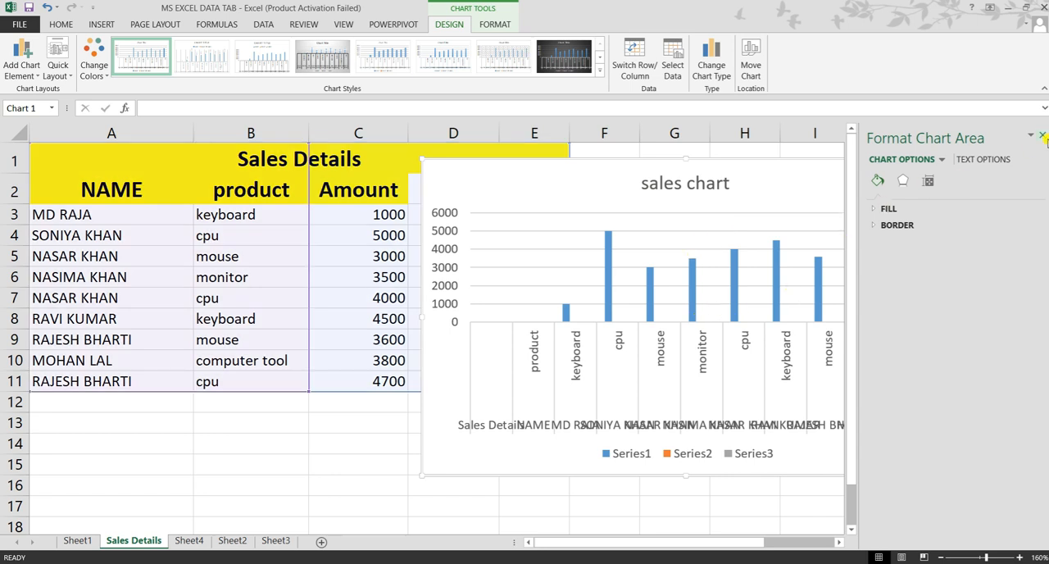
{"action": "left_click", "coordinate": [1041, 135]}
Step: Widen the sales chart until the category labels fit and reposition it beside the Amount column
{"action": "left_click_drag", "start_coordinate": [857, 188], "coordinate": [793, 181]}
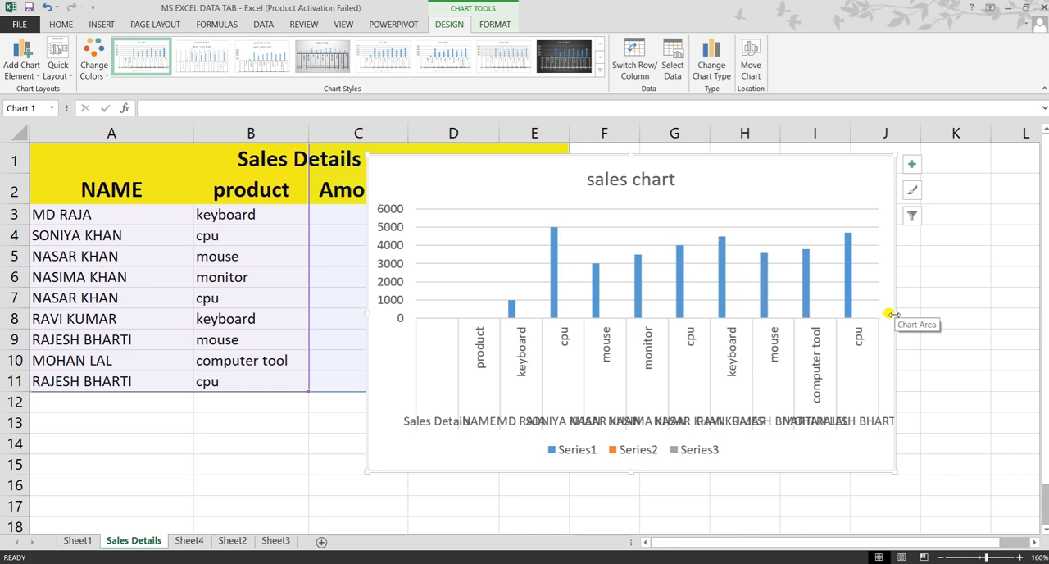
{"action": "left_click_drag", "start_coordinate": [892, 314], "coordinate": [1002, 306]}
{"action": "left_click_drag", "start_coordinate": [814, 197], "coordinate": [847, 183]}
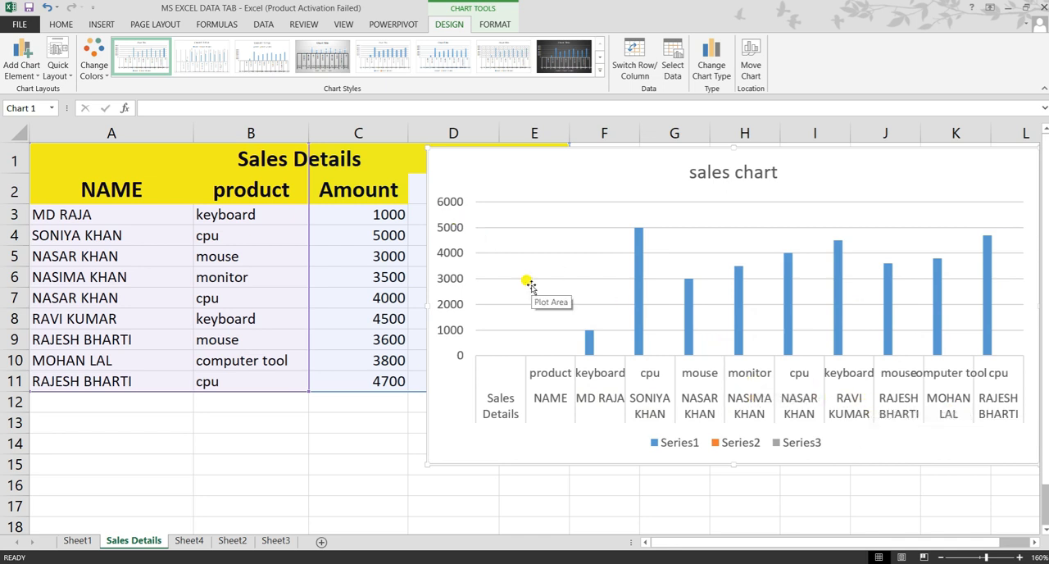
Step: Delete the sales chart from the Sales Details worksheet
{"action": "left_click", "coordinate": [102, 24]}
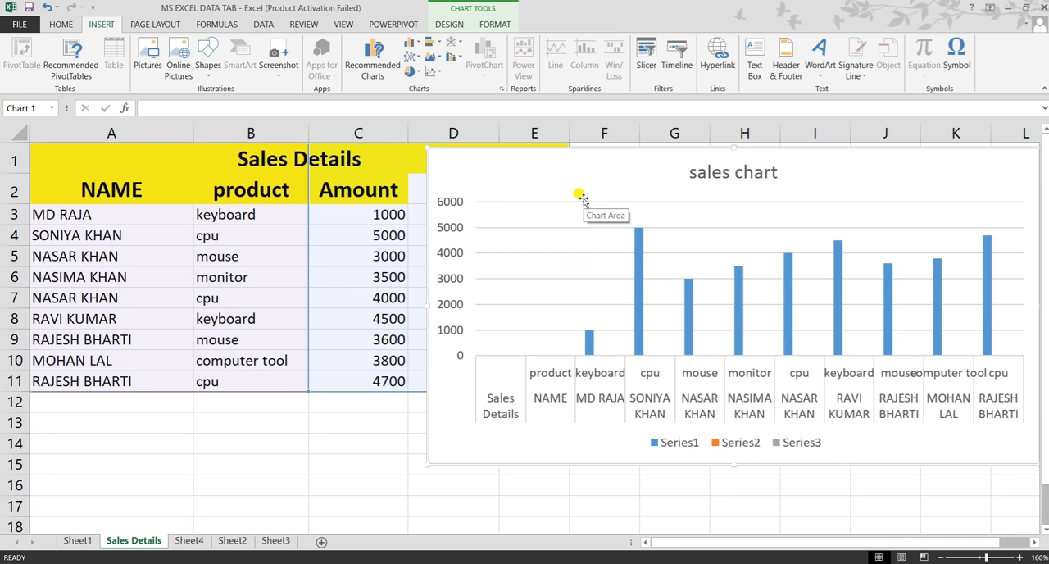
{"action": "key", "text": "Delete"}
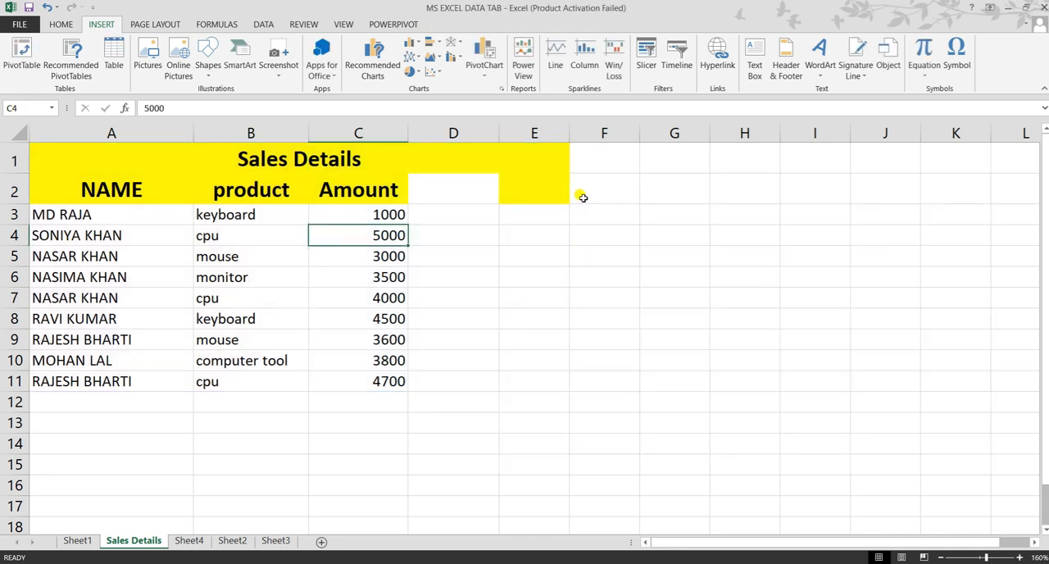
{"action": "left_click", "coordinate": [461, 212]}
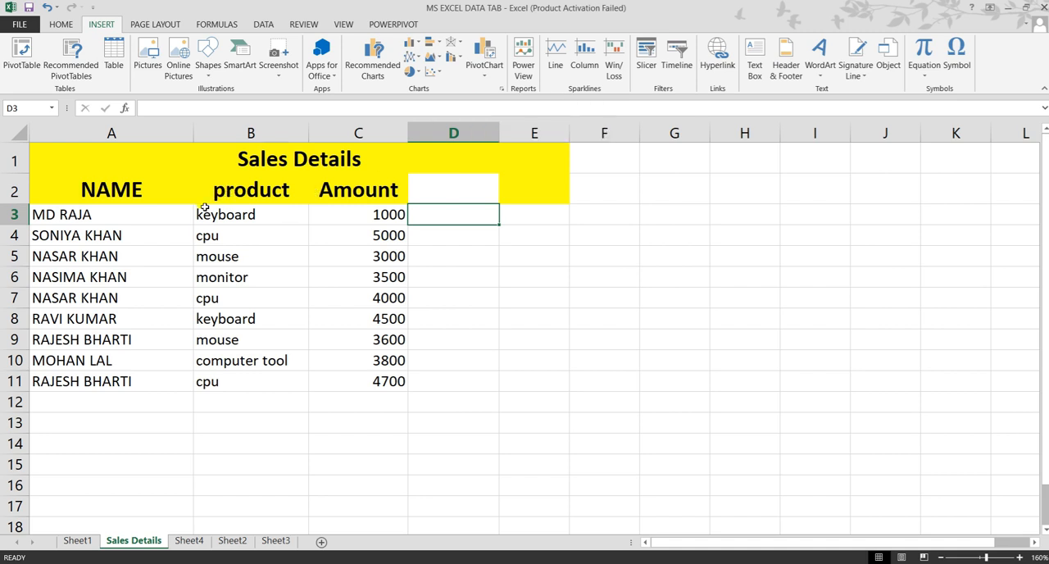
Step: Select the Sales Details data from A1 through row 11 and start inserting a PivotChart without a separate PivotTable option
{"action": "left_click_drag", "start_coordinate": [71, 157], "coordinate": [197, 379]}
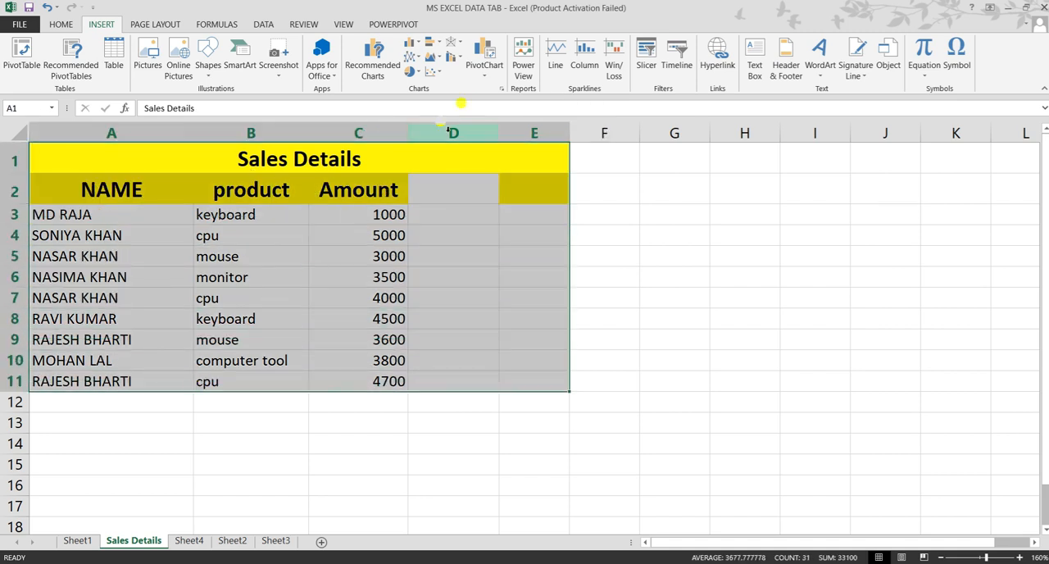
{"action": "left_click", "coordinate": [486, 72]}
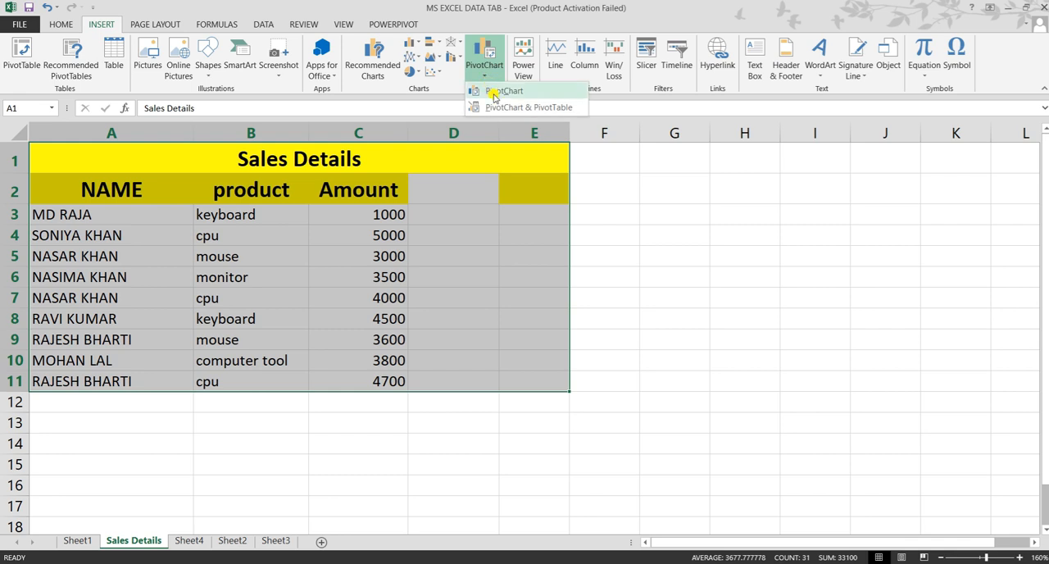
{"action": "left_click", "coordinate": [496, 91]}
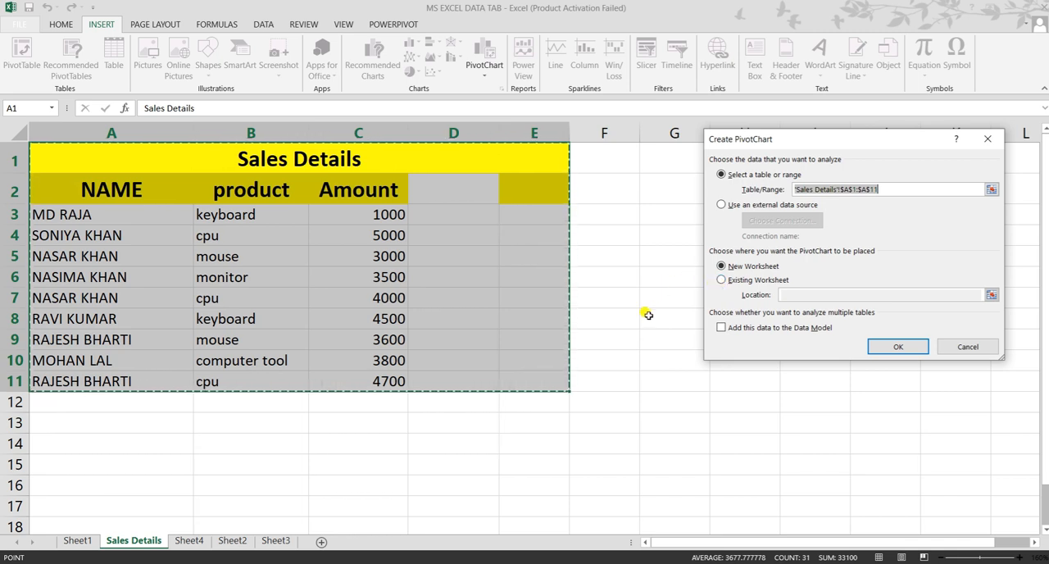
{"action": "left_click", "coordinate": [720, 280]}
{"action": "left_click", "coordinate": [644, 320]}
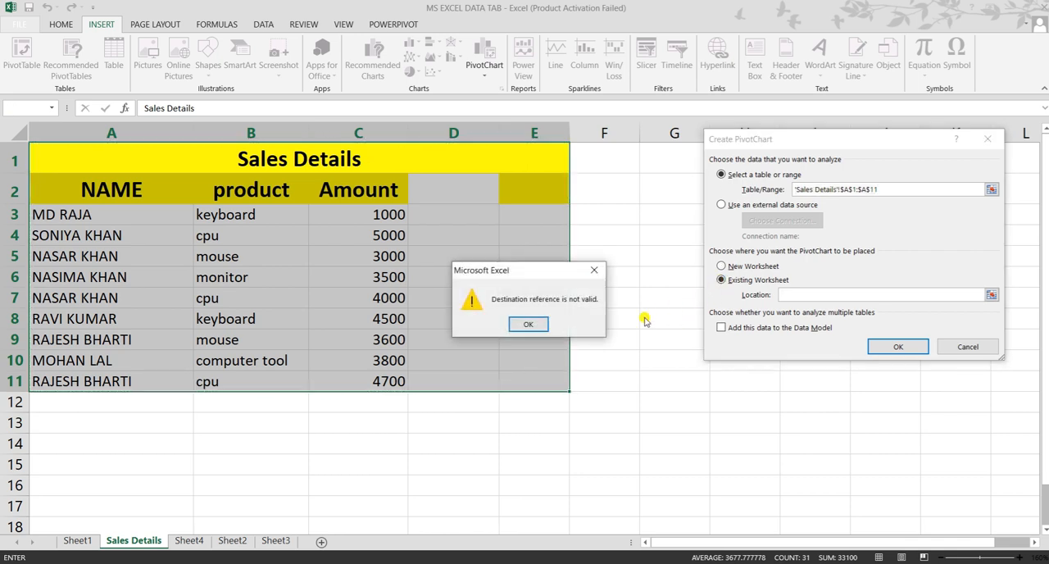
{"action": "left_click", "coordinate": [594, 270]}
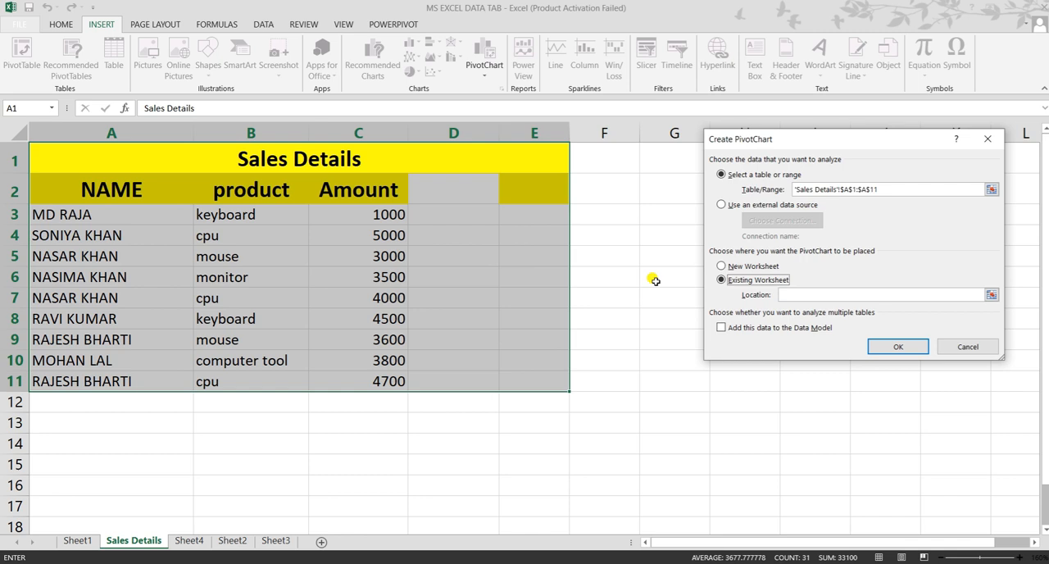
{"action": "left_click", "coordinate": [721, 268]}
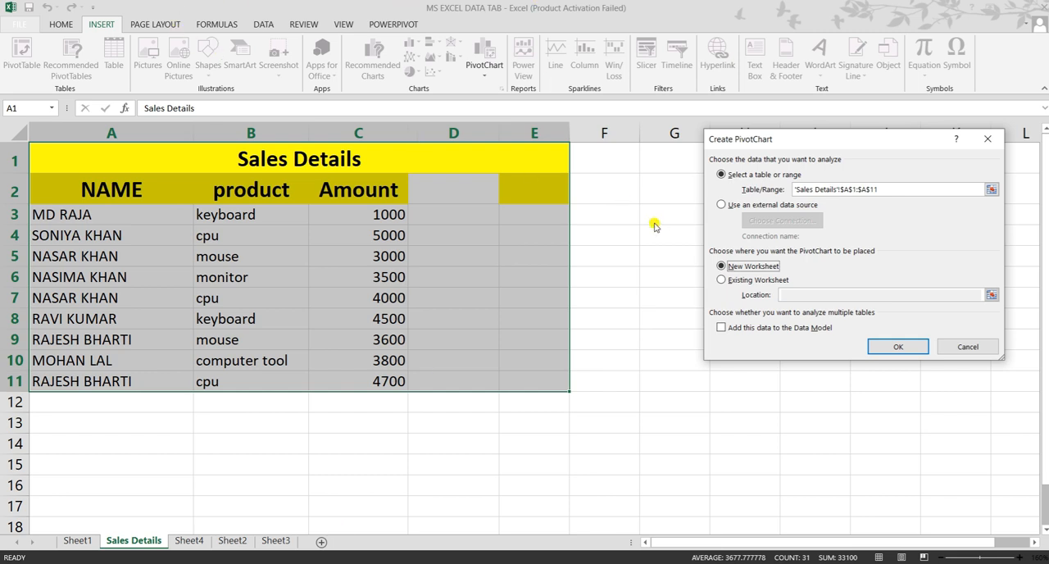
Step: Create the PivotChart from the Sales Details data on a new worksheet
{"action": "left_click", "coordinate": [721, 328]}
{"action": "left_click", "coordinate": [889, 346]}
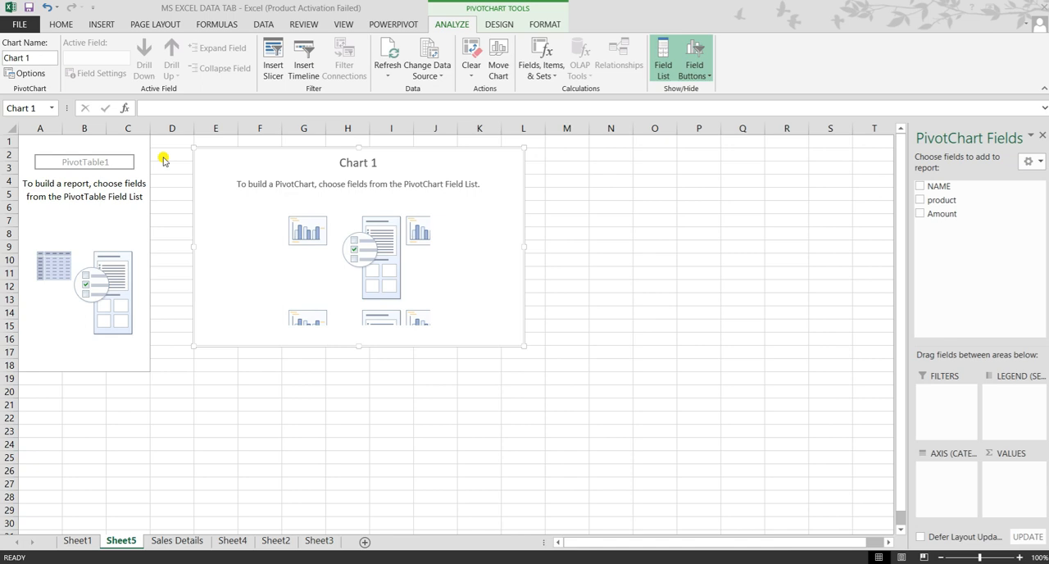
Step: Add the NAME, product and Amount fields to the empty PivotTable that feeds the PivotChart
{"action": "left_click", "coordinate": [101, 220]}
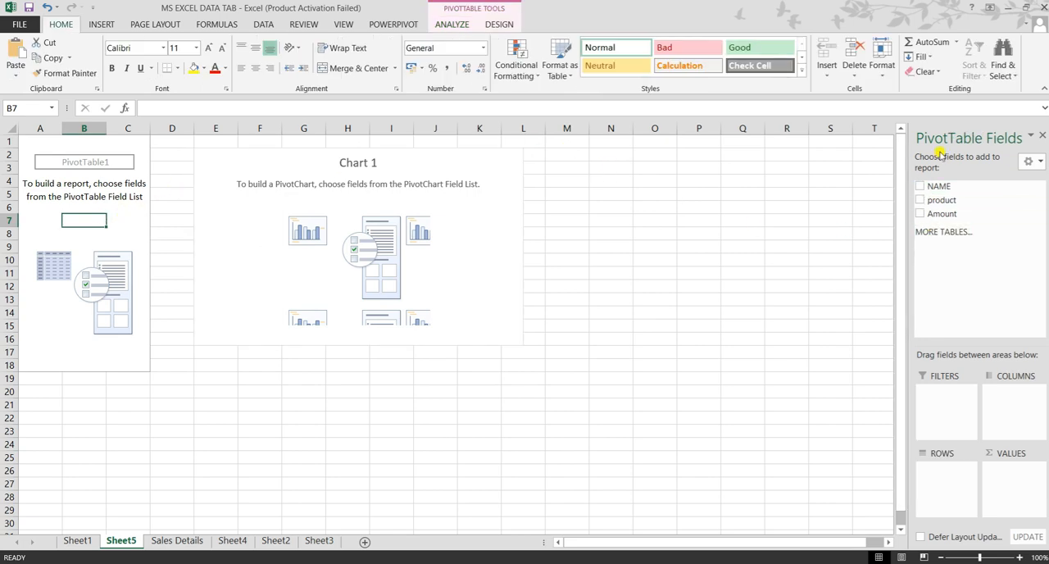
{"action": "left_click", "coordinate": [921, 187]}
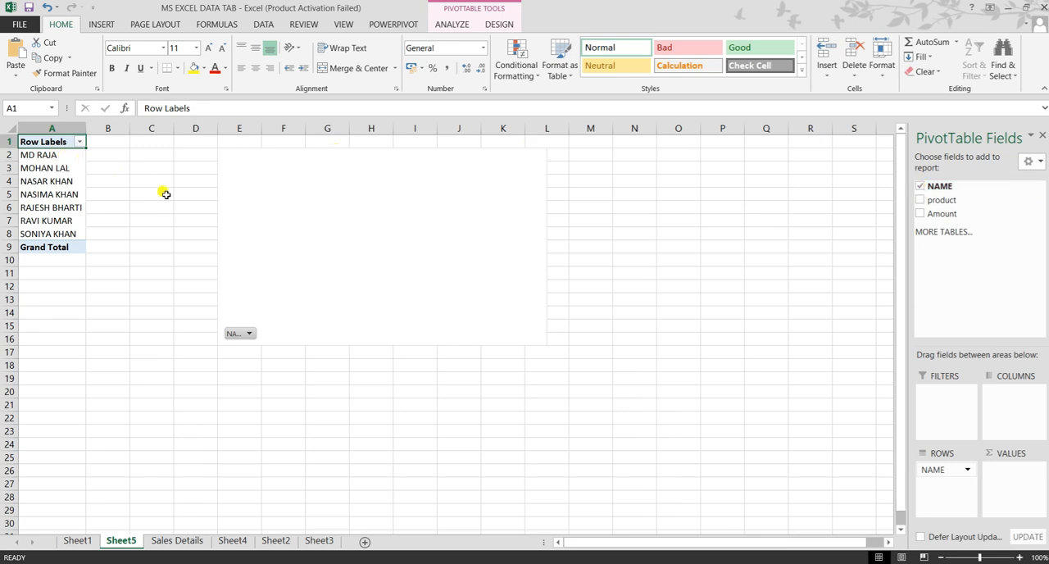
{"action": "left_click", "coordinate": [921, 201]}
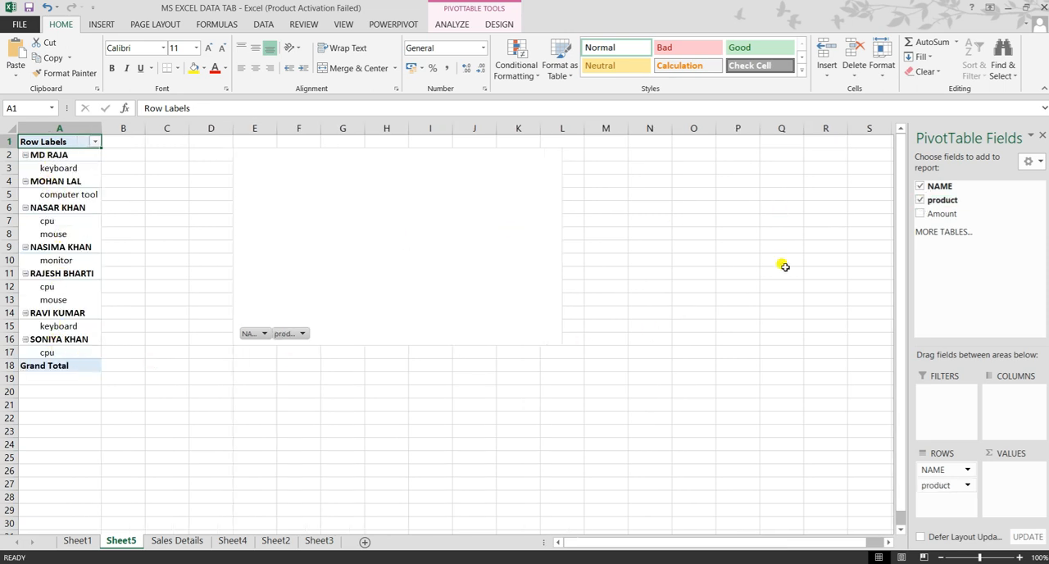
{"action": "left_click", "coordinate": [920, 214]}
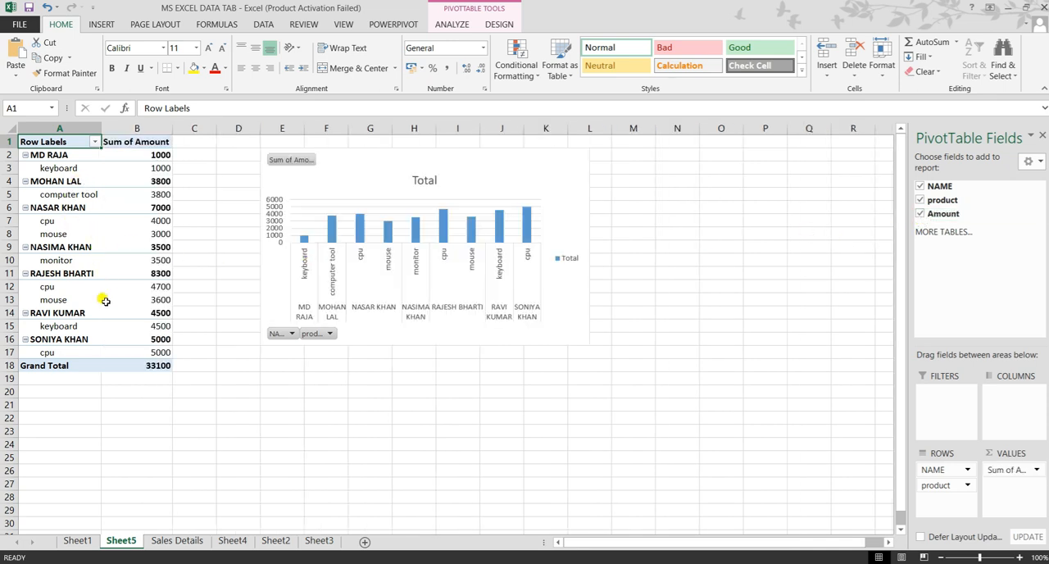
Step: Enlarge the PivotChart from its lower-right corner until the product and name labels read horizontally
{"action": "mouse_move", "coordinate": [105, 302]}
{"action": "left_click", "coordinate": [580, 340]}
{"action": "left_click_drag", "start_coordinate": [585, 344], "coordinate": [665, 385]}
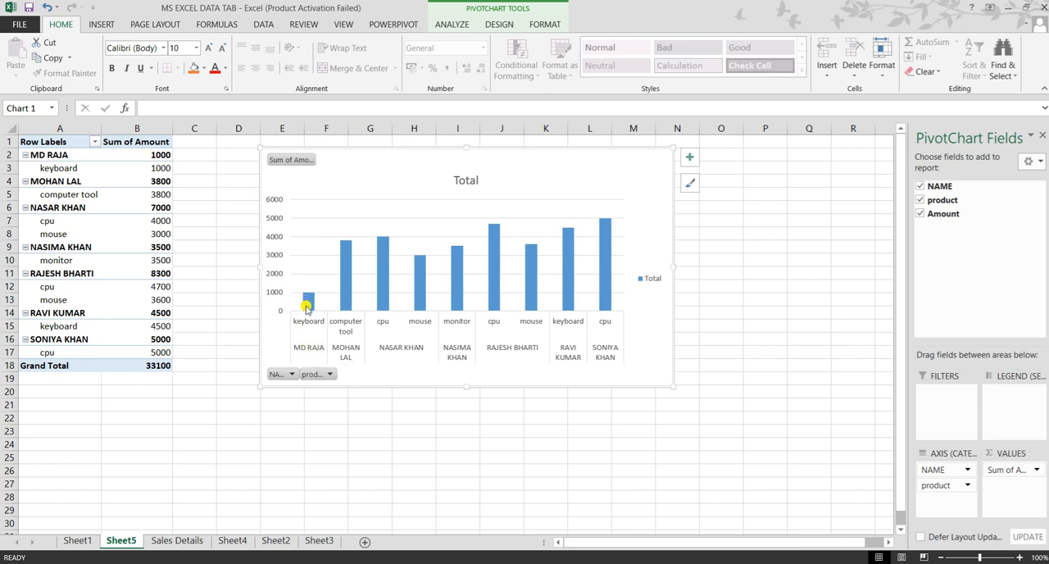
{"action": "mouse_move", "coordinate": [306, 309]}
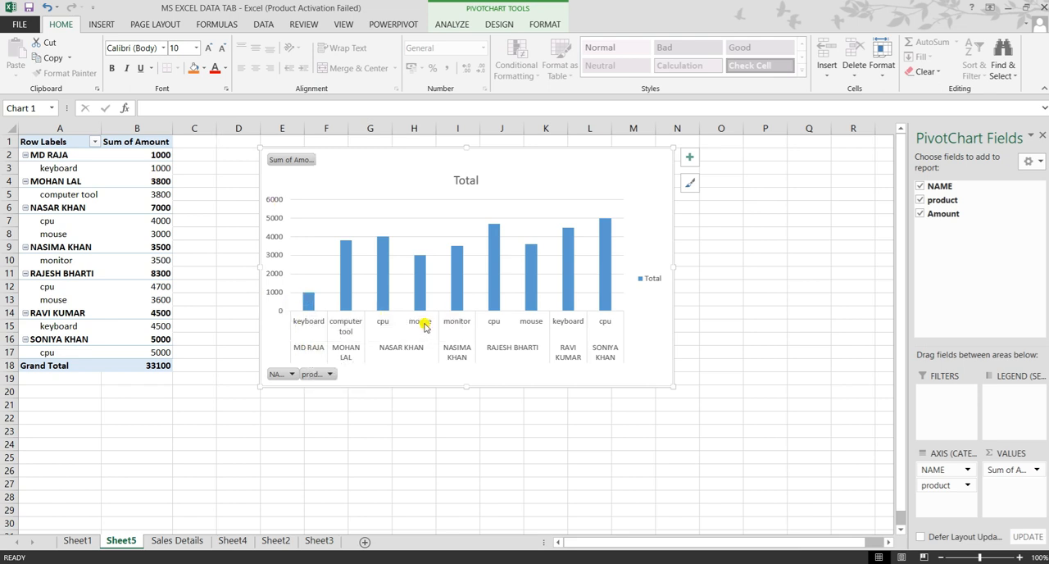